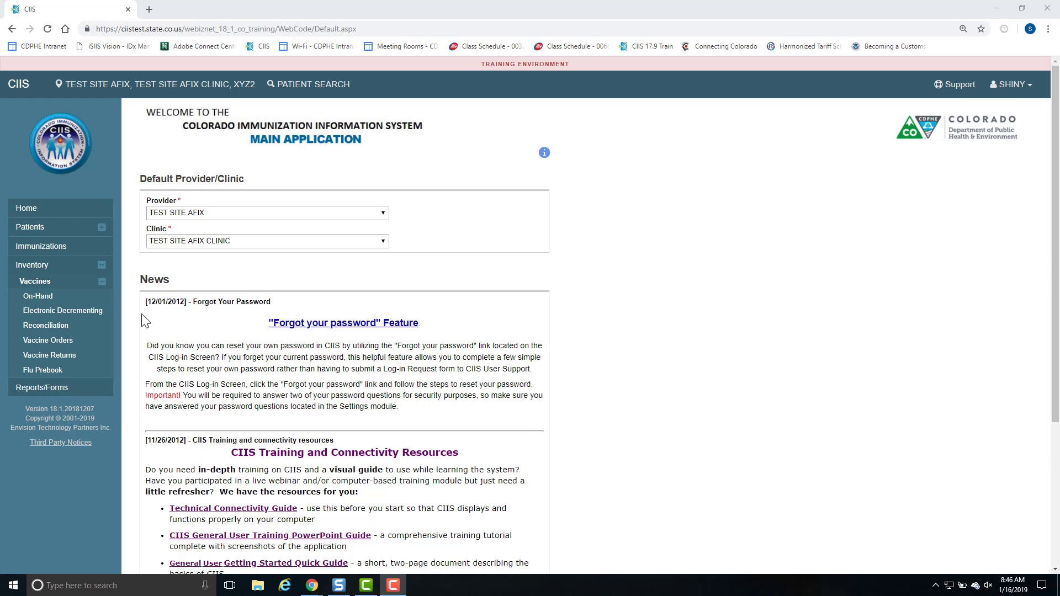
Search the vaccine inventory reconciliations for status OPEN and open the JAN FIRST HALF record
left_click(99, 334)
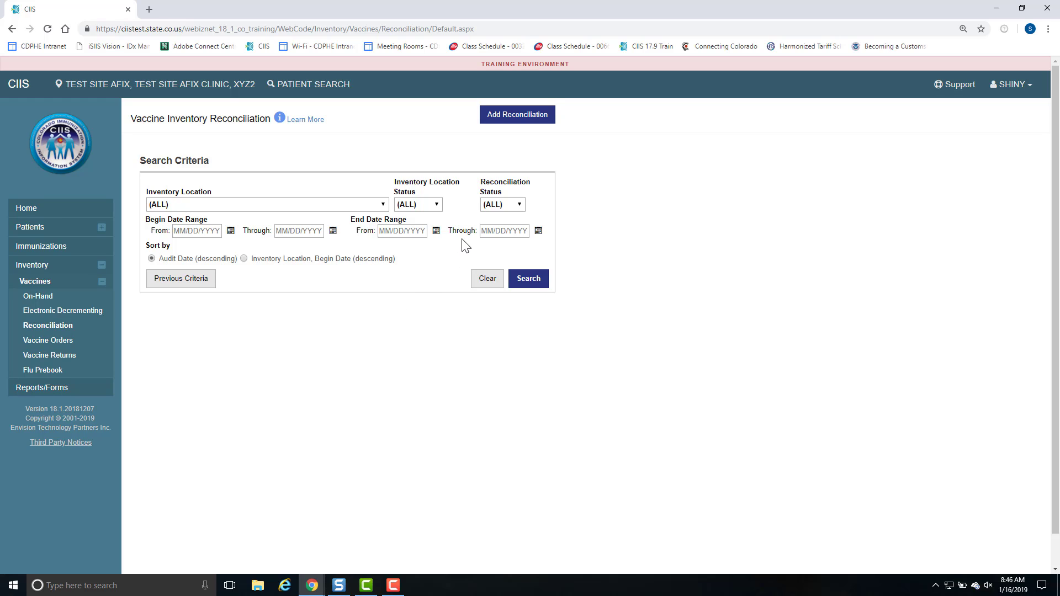
left_click(489, 208)
left_click(489, 225)
left_click(525, 282)
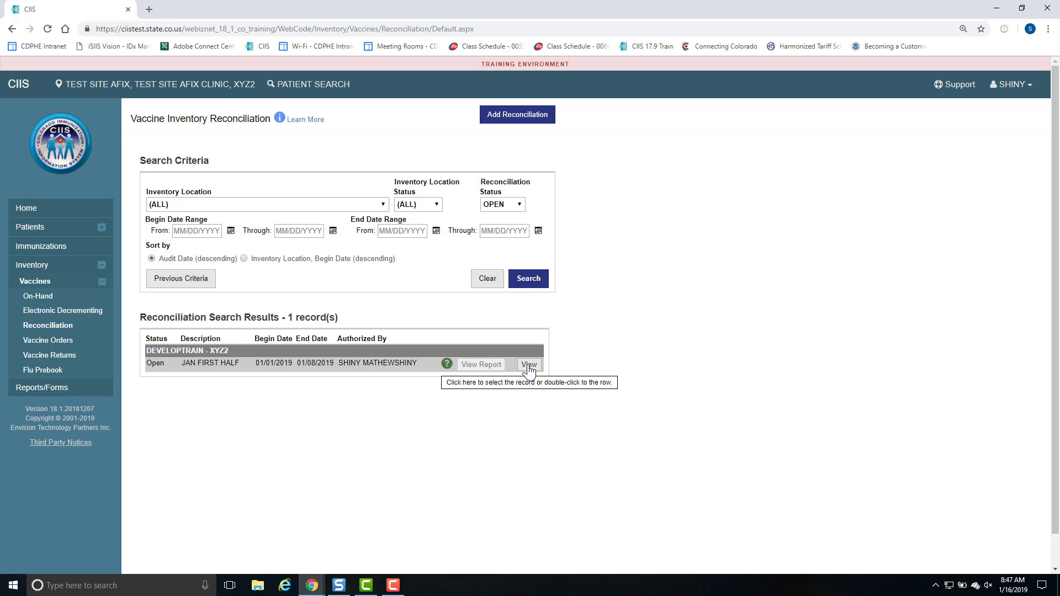
left_click(529, 365)
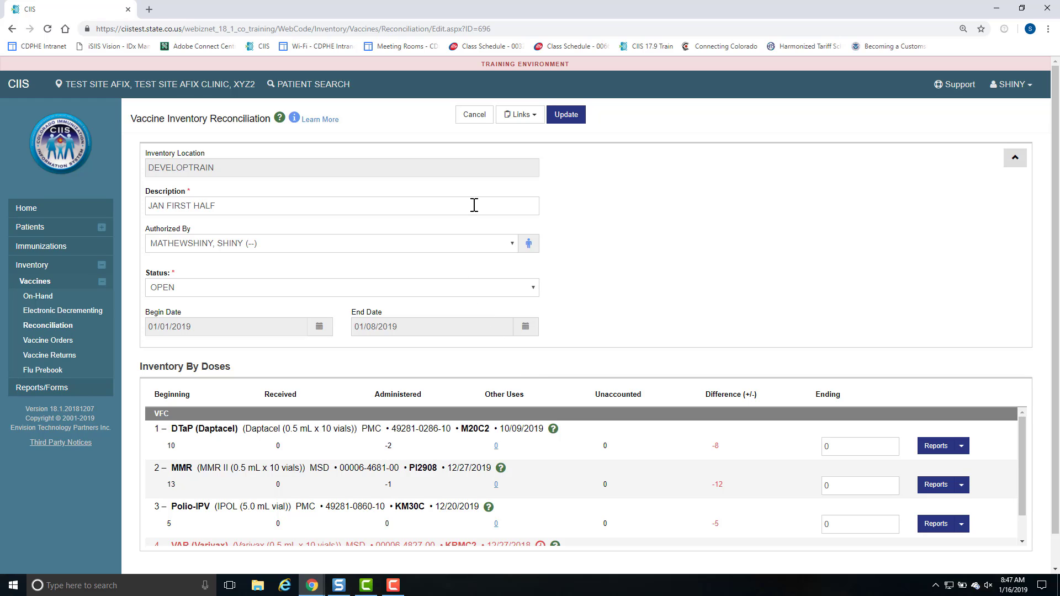
View the Vaccine Inventory Reconciliation Worksheet for the JAN FIRST HALF record, and close its window
left_click(522, 116)
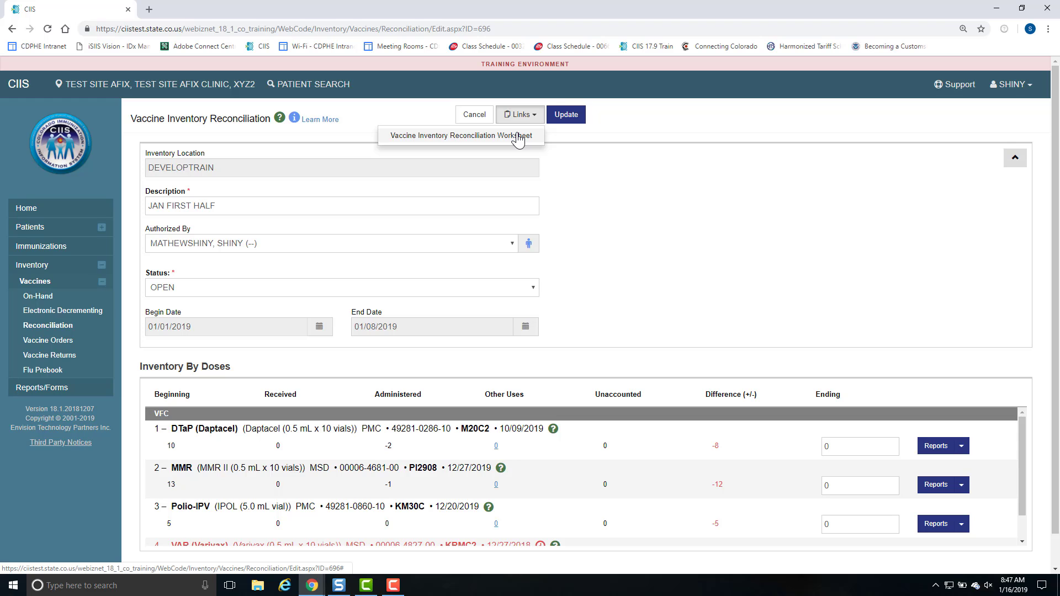
left_click(518, 140)
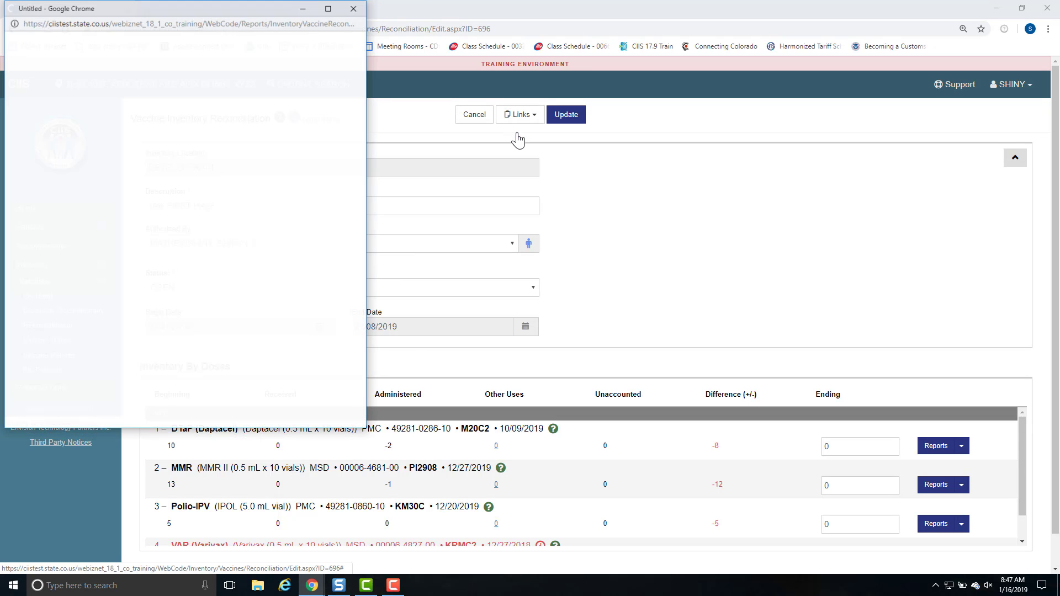
left_click_drag(157, 14, 326, 100)
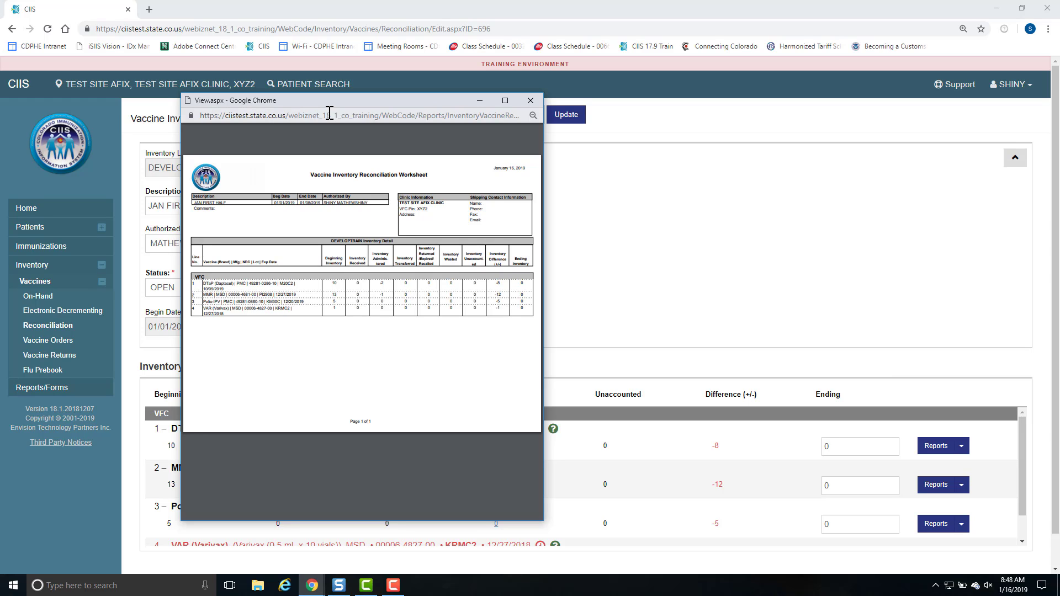
left_click(539, 105)
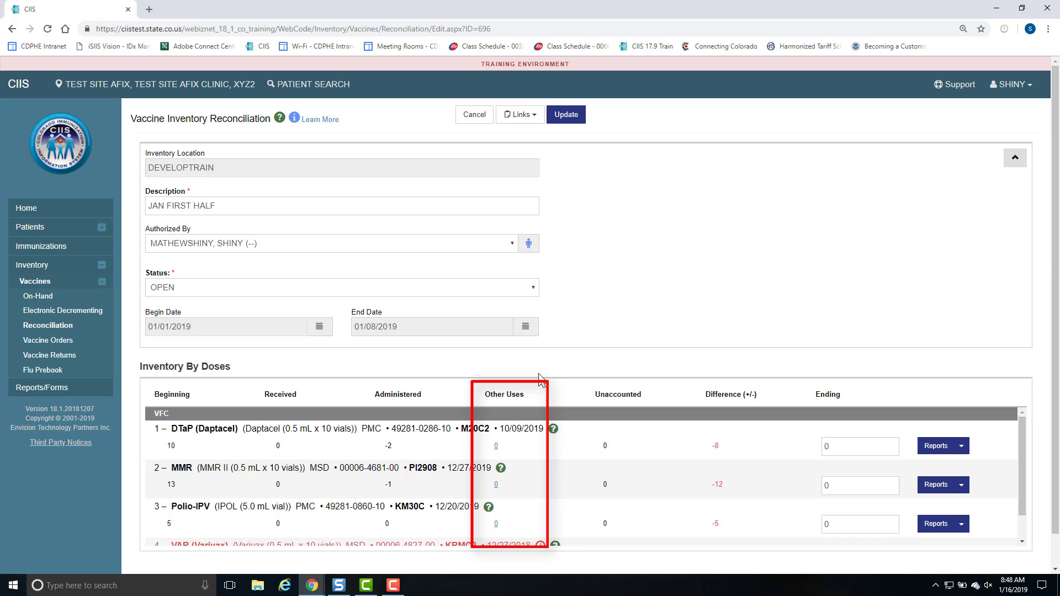
Examine the Other Uses breakdown and the available report types for the DTaP (Daptacel) line
left_click(495, 445)
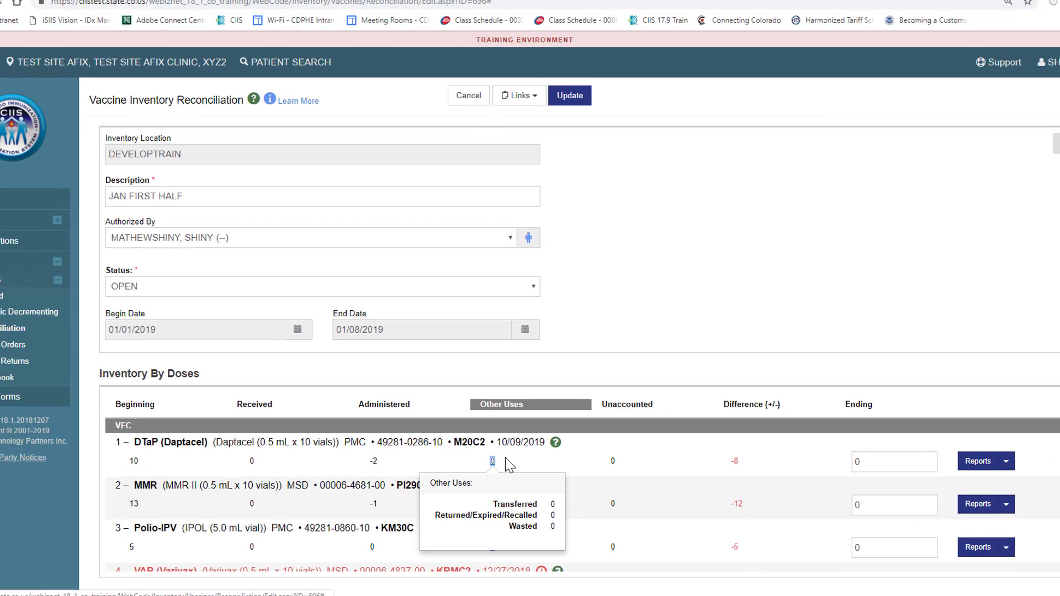
left_click(503, 470)
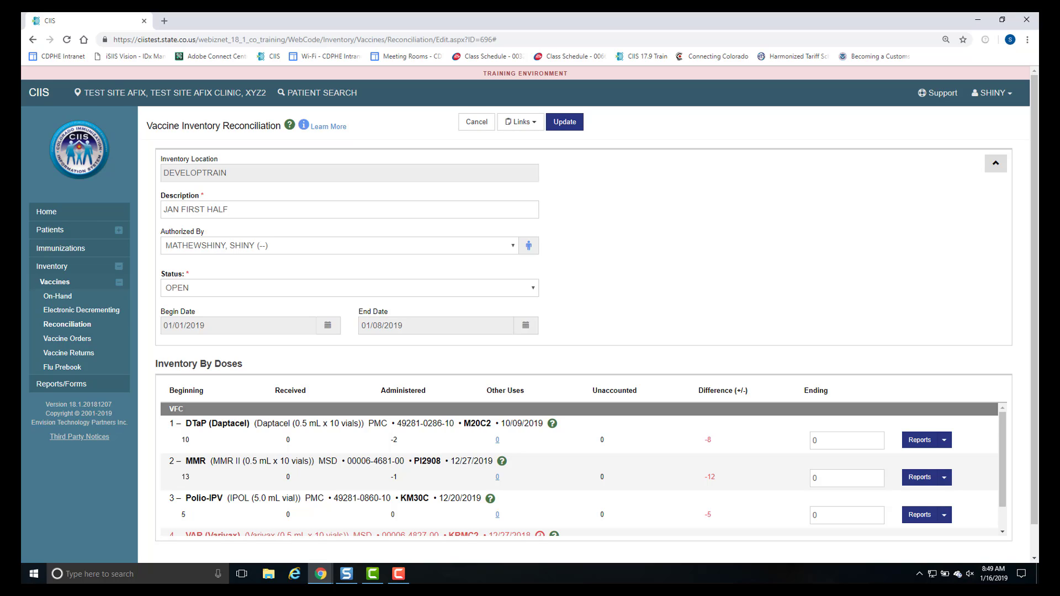
left_click(944, 442)
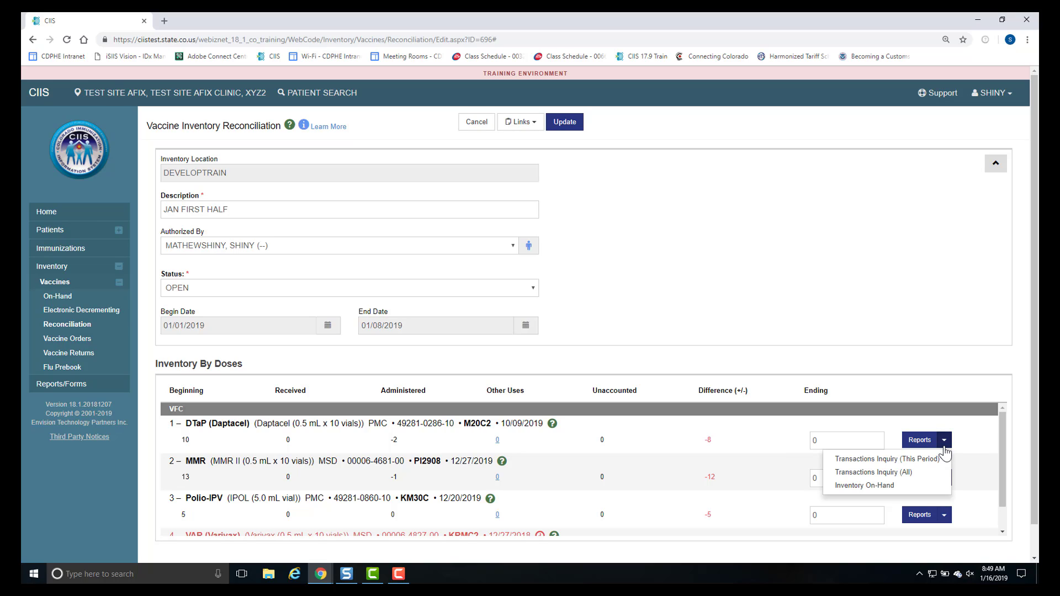
left_click(964, 446)
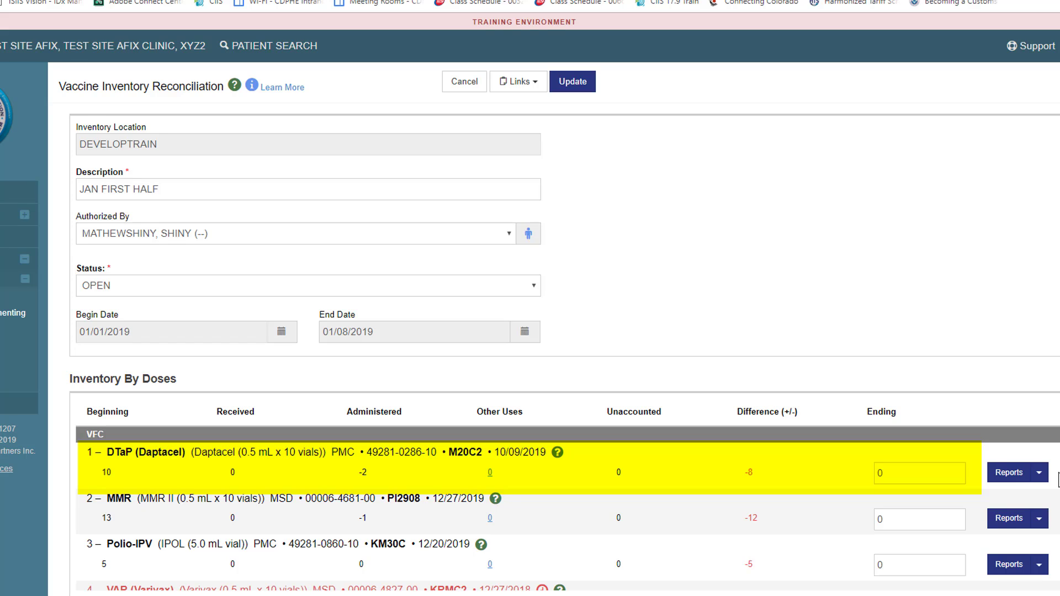
Set the DTaP (Daptacel) ending dose count to 8 and save the reconciliation
left_click(947, 474)
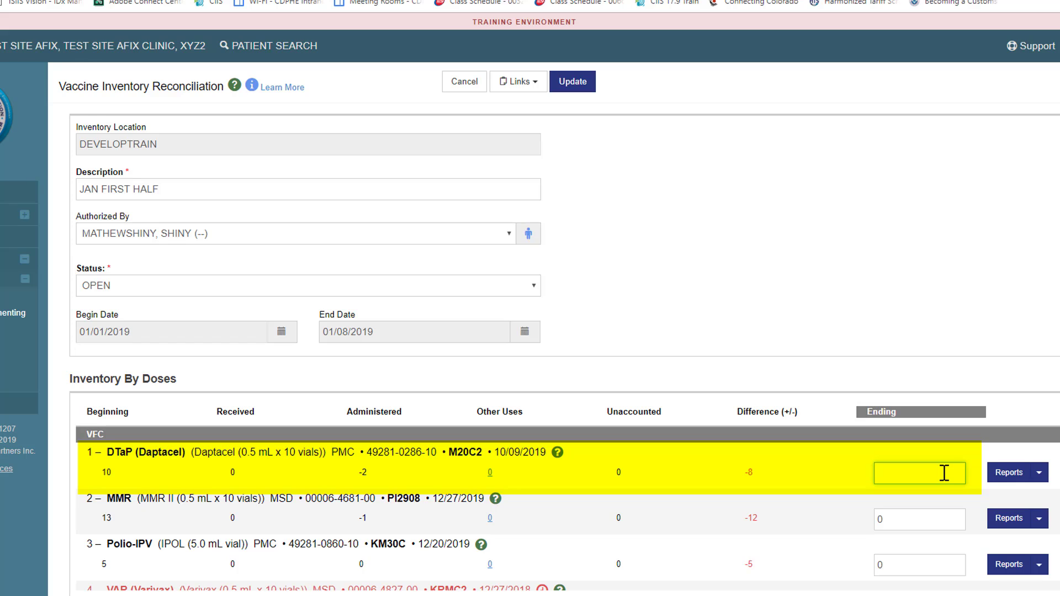
type("8")
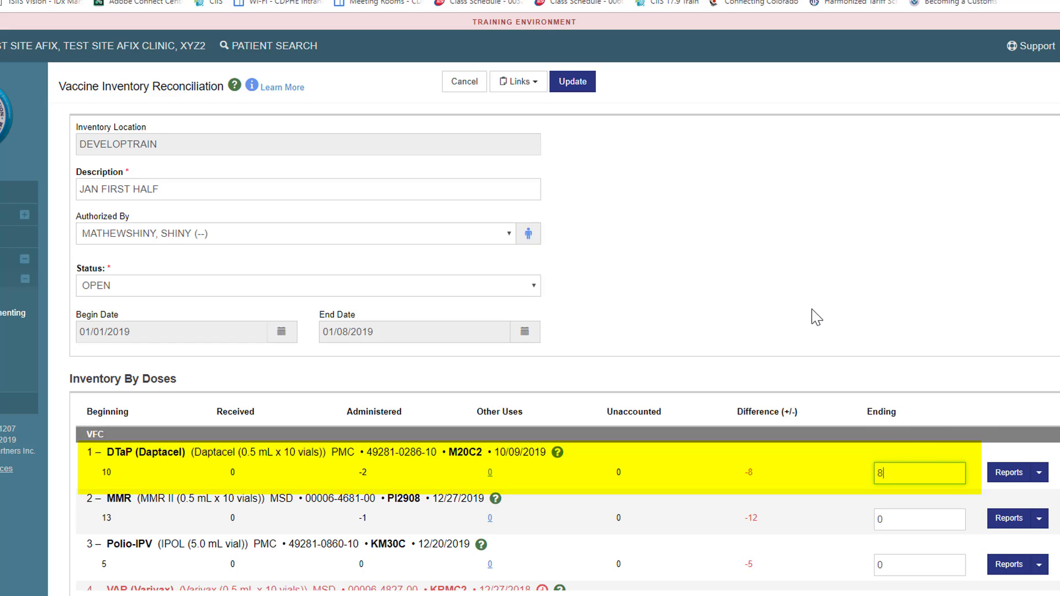
left_click(588, 90)
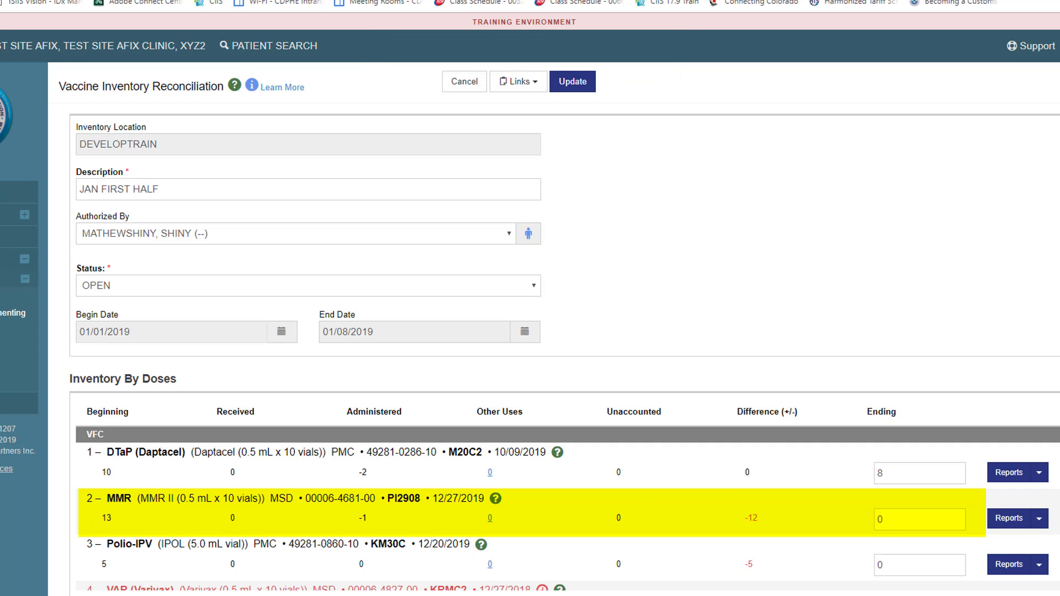
Set the MMR ending dose count to 12 and save the reconciliation
left_click(935, 521)
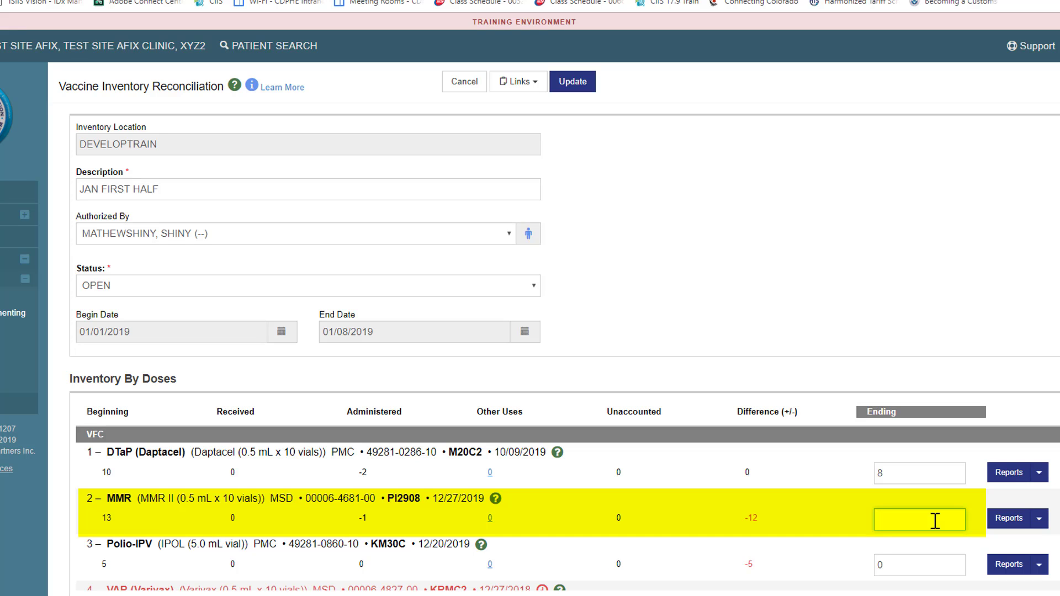
type("12")
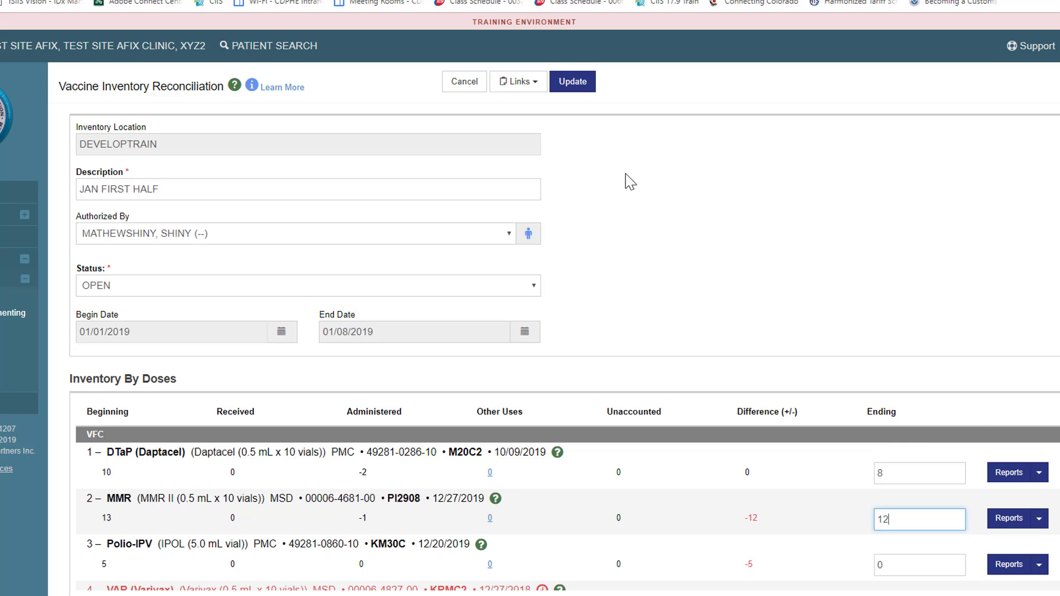
left_click(572, 83)
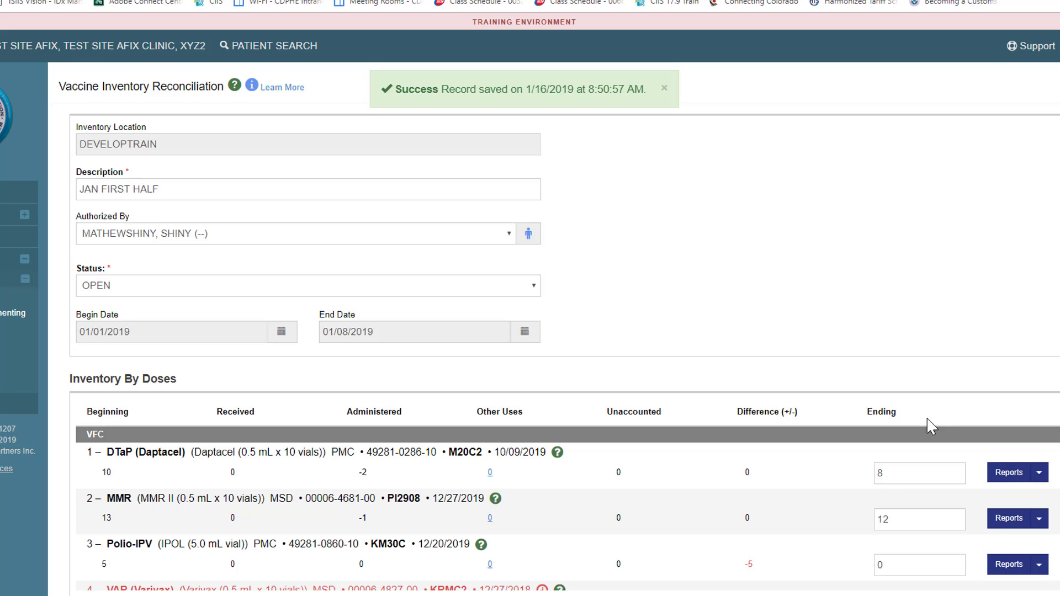
Set the Polio-IPV ending dose count to 5 and save the reconciliation
scroll(932, 427, "down", 1)
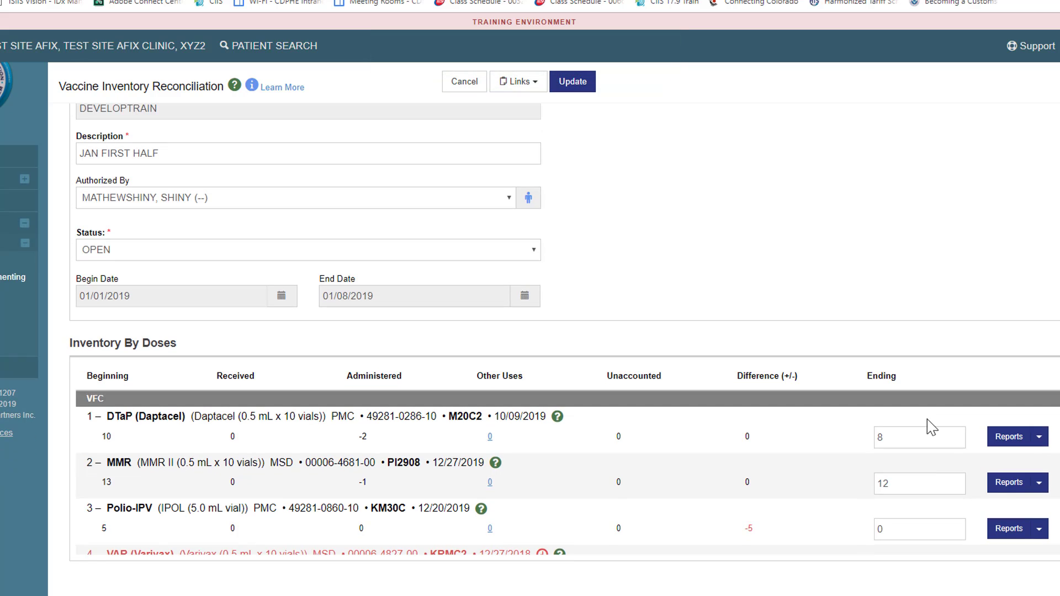
left_click(920, 527)
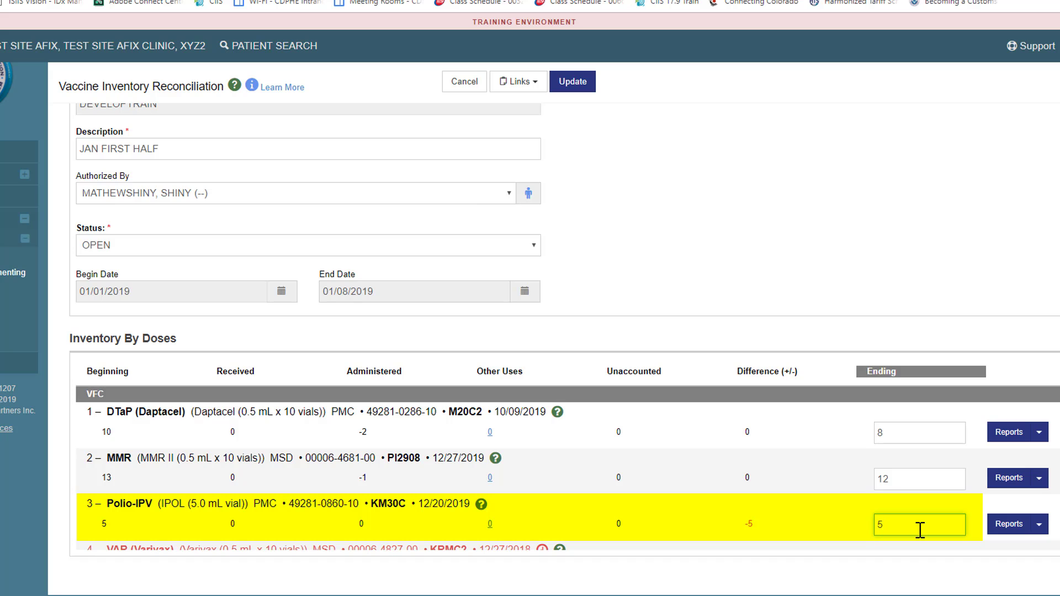
left_click(575, 77)
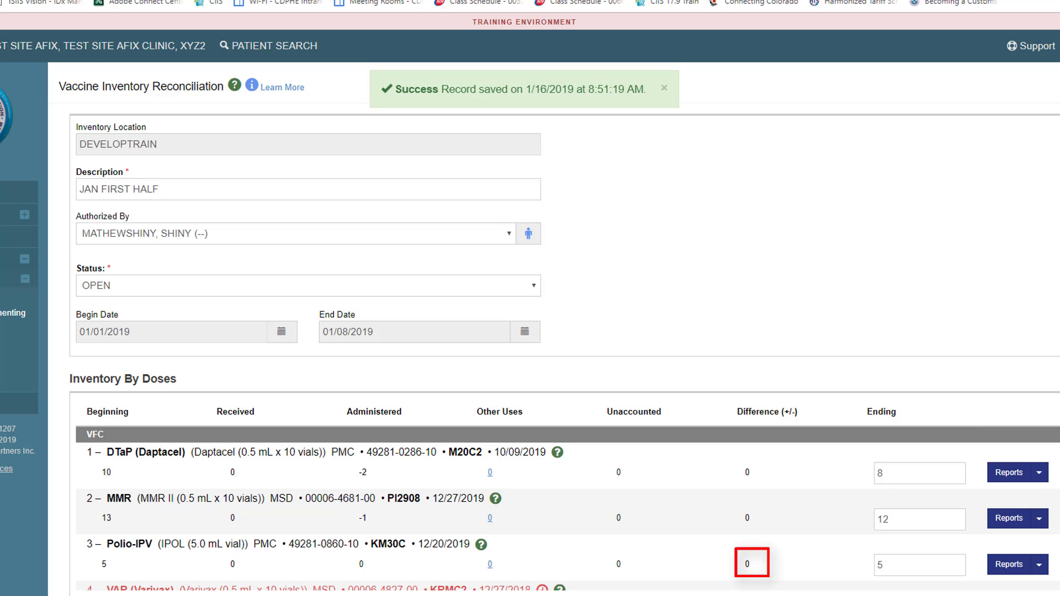
Set the VAR (Varivax) ending dose count to 1 and save the reconciliation
scroll(568, 517, "down", 1)
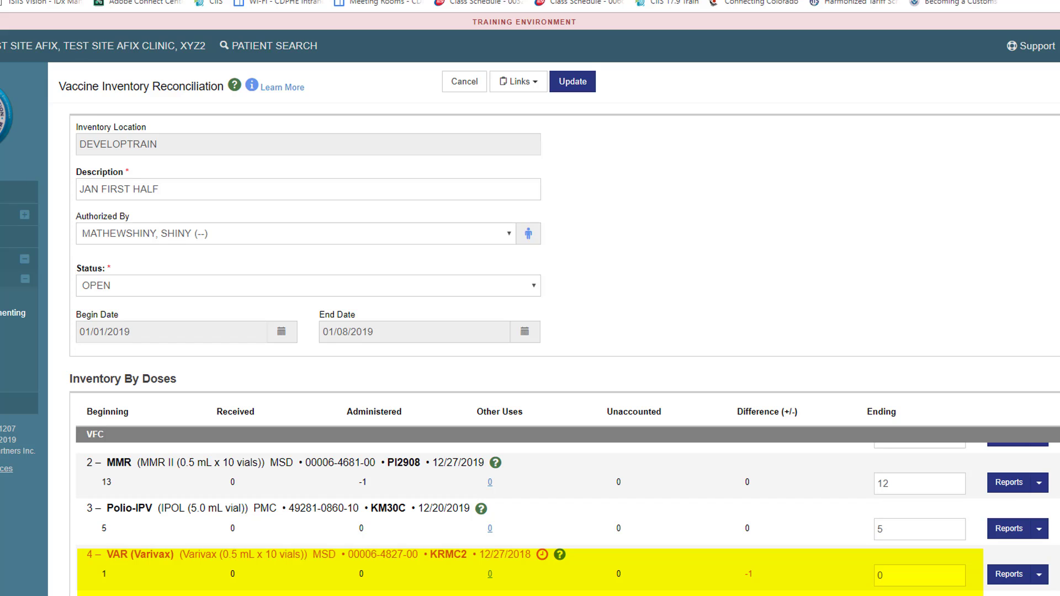
left_click(942, 579)
key("BackSpace")
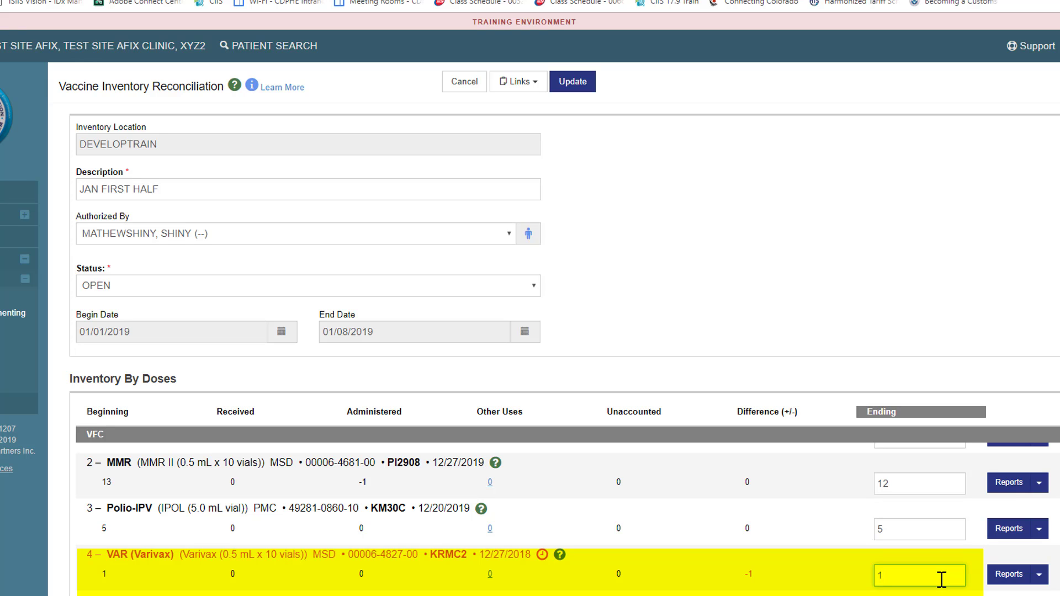
left_click(574, 90)
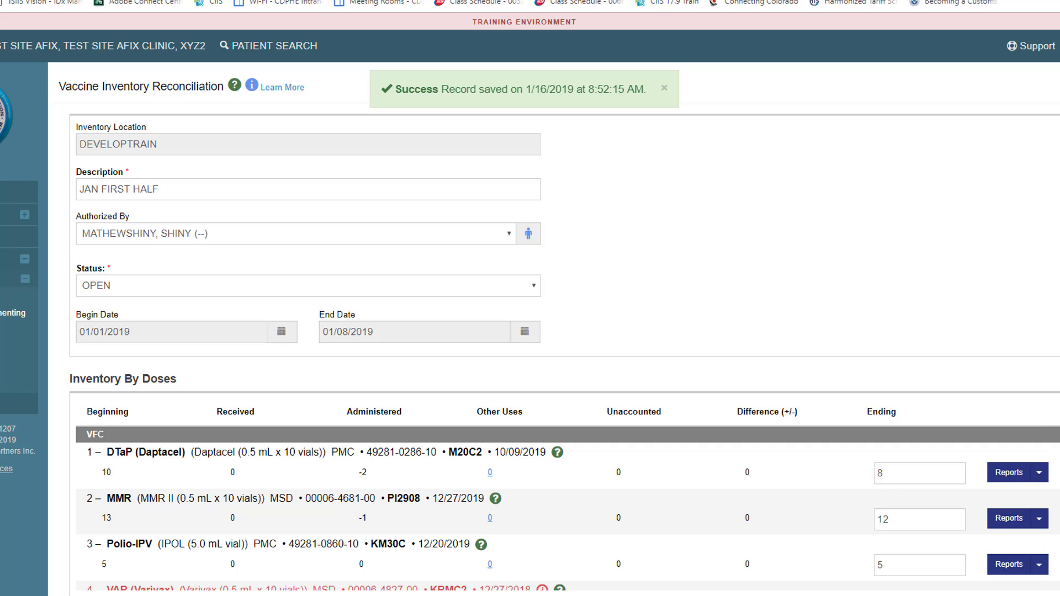
Set the reconciliation's status to CLOSED, save and confirm closing the period, and return to the reconciliation search page
scroll(567, 517, "down", 1)
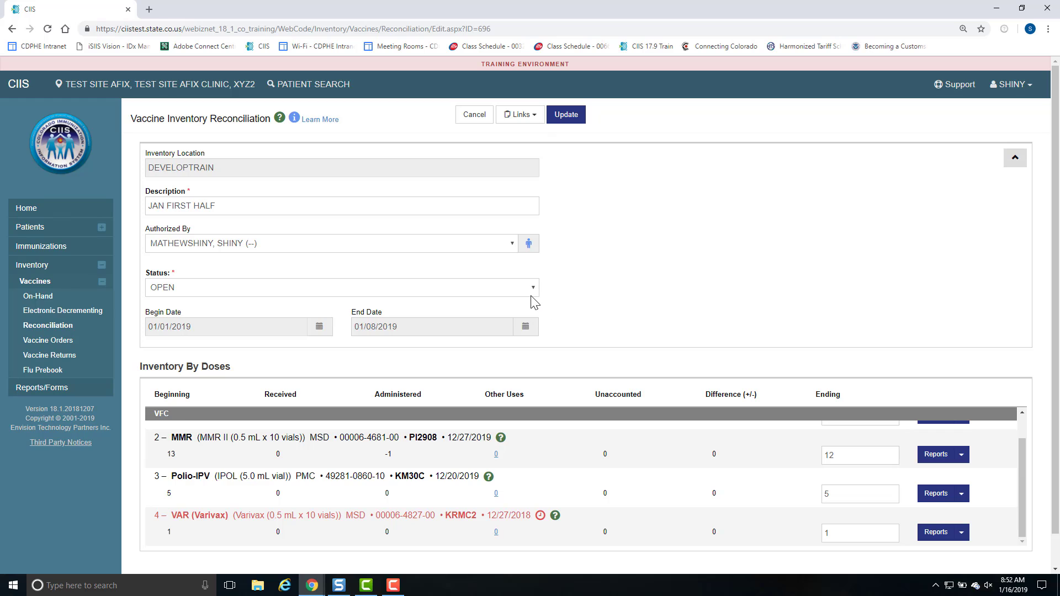
left_click(531, 295)
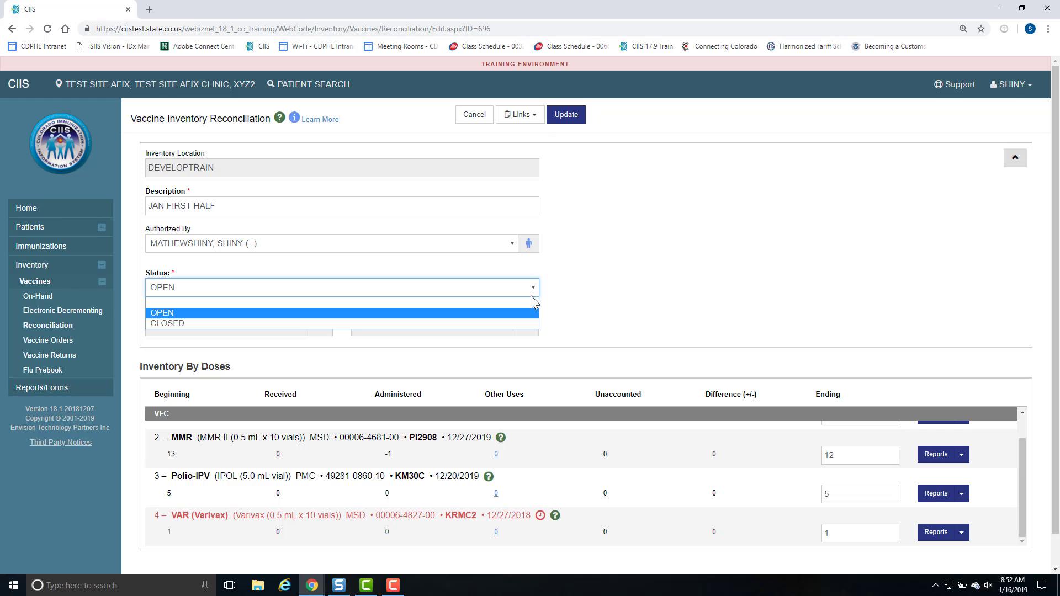
left_click(532, 323)
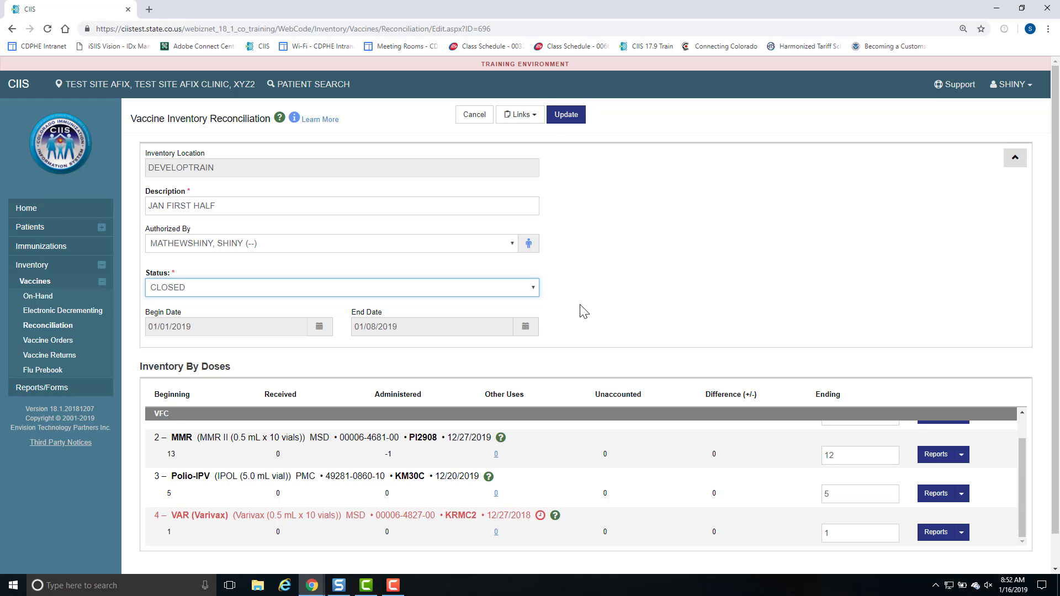
left_click(557, 126)
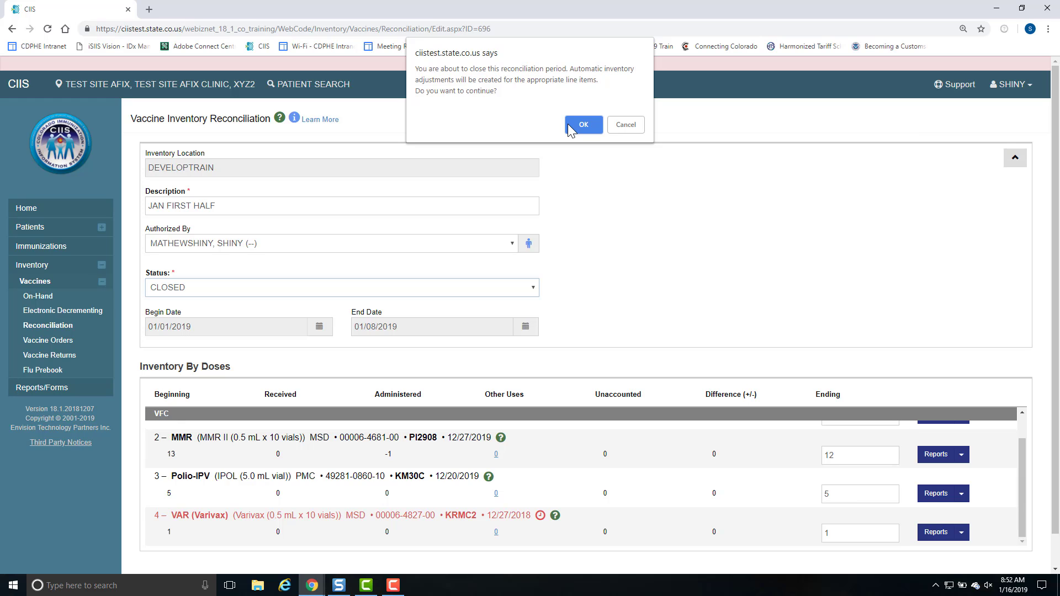
left_click(567, 123)
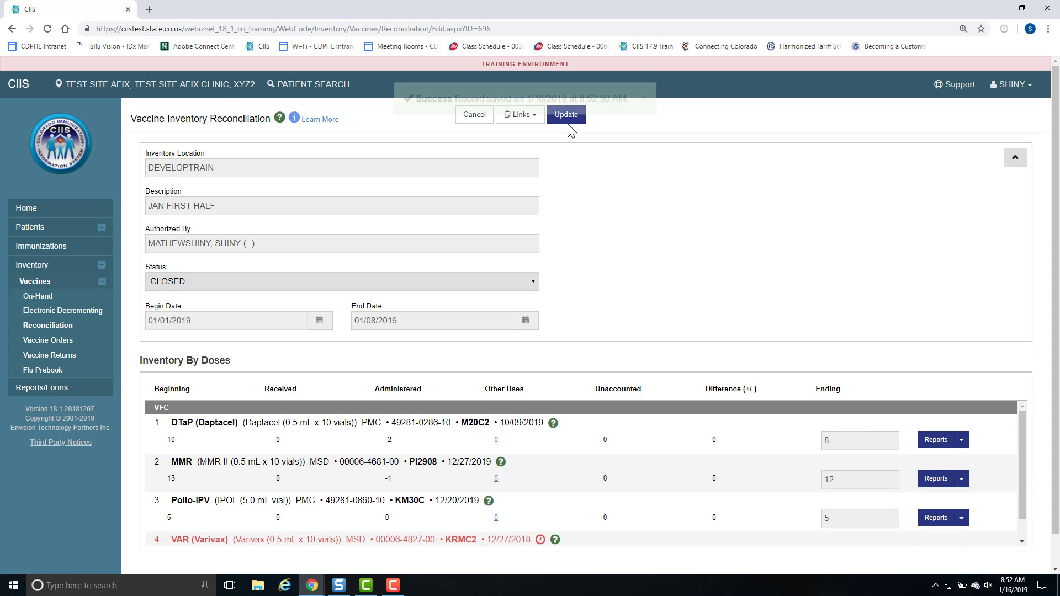
left_click(644, 118)
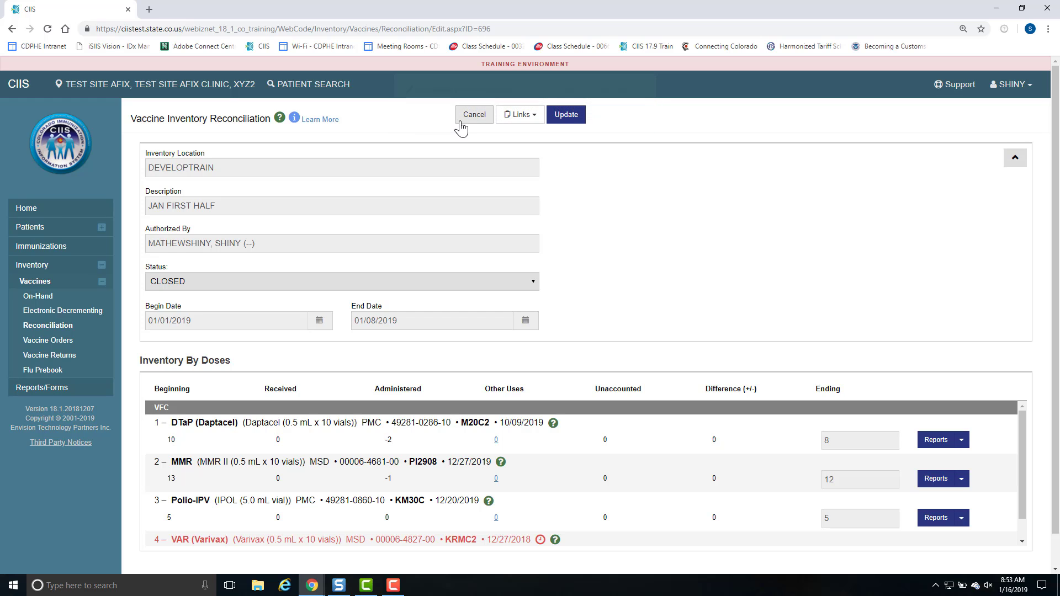
left_click(464, 123)
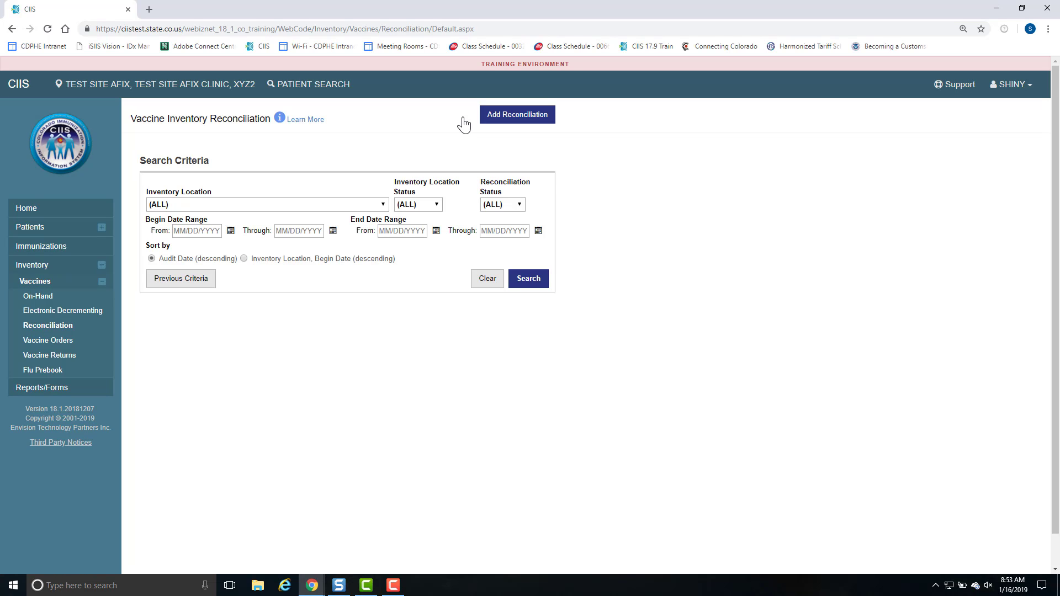